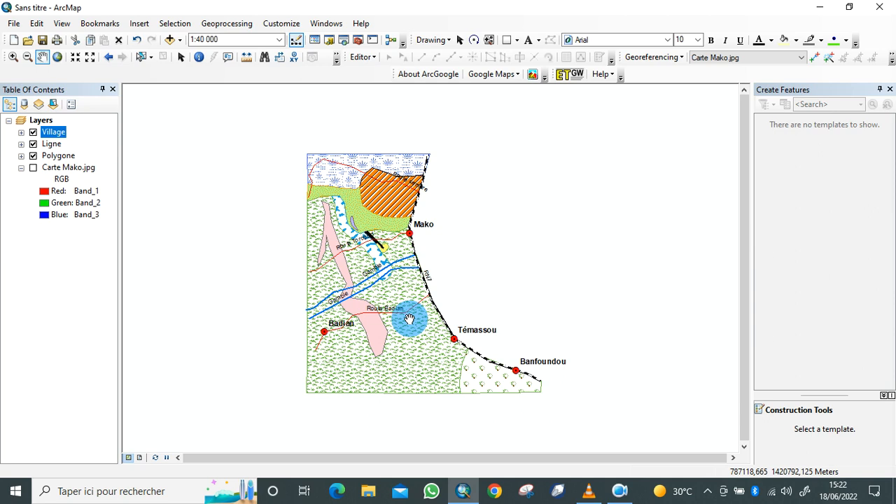
pyautogui.moveTo(394, 296)
pyautogui.mouseDown()
pyautogui.moveTo(371, 286)
pyautogui.moveTo(382, 305)
pyautogui.mouseUp()
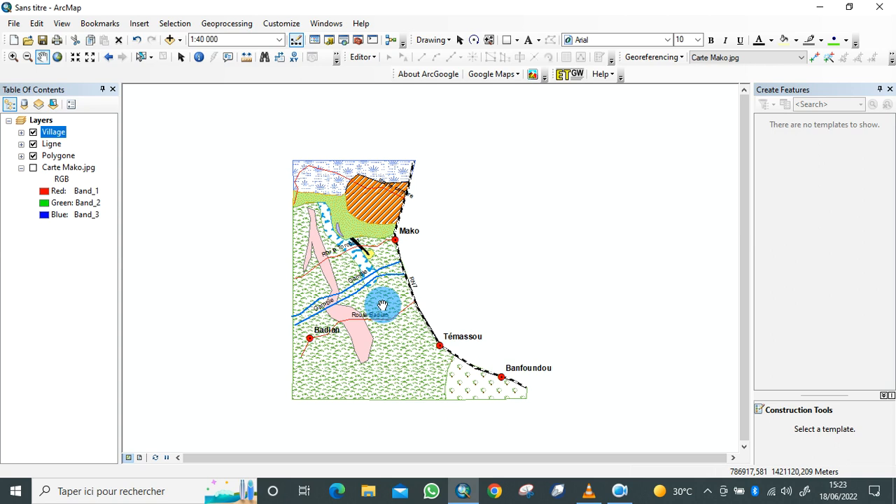
pyautogui.moveTo(383, 305)
pyautogui.mouseDown()
pyautogui.moveTo(402, 302)
pyautogui.moveTo(384, 300)
pyautogui.mouseUp()
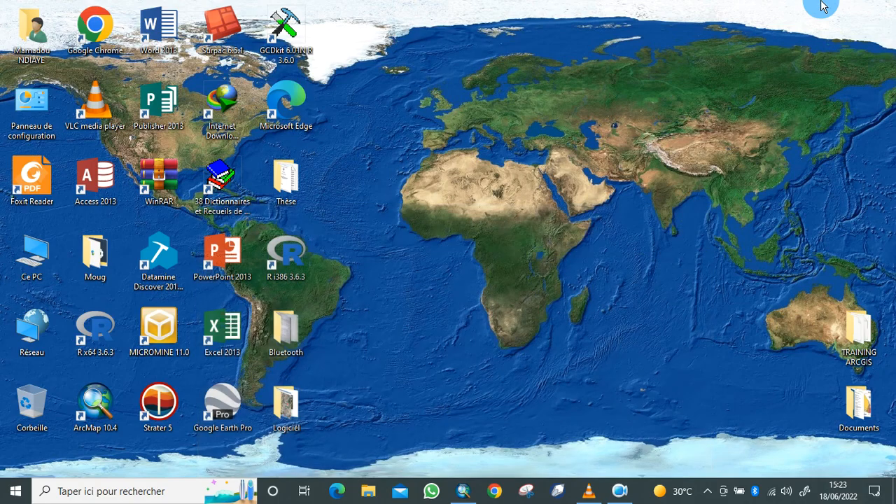
# Minimize the map window and create a new folder named "Sheaphefile" on the desktop
pyautogui.click(819, 7)
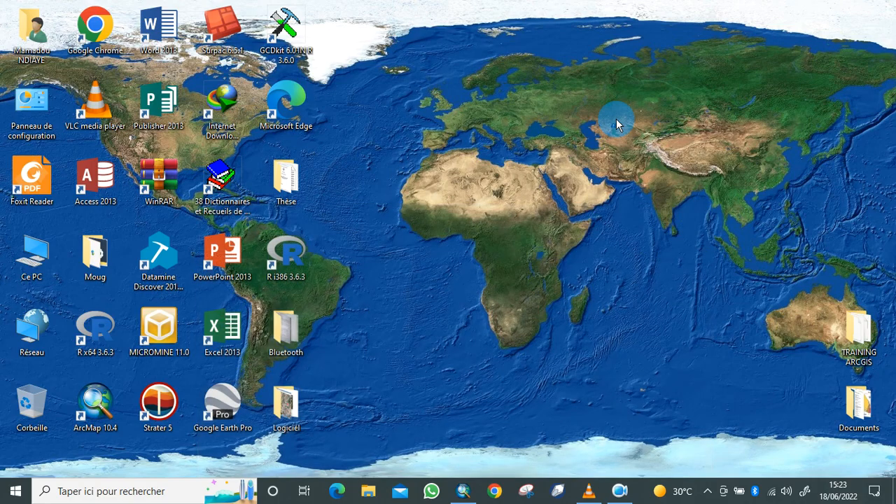
pyautogui.rightClick(562, 150)
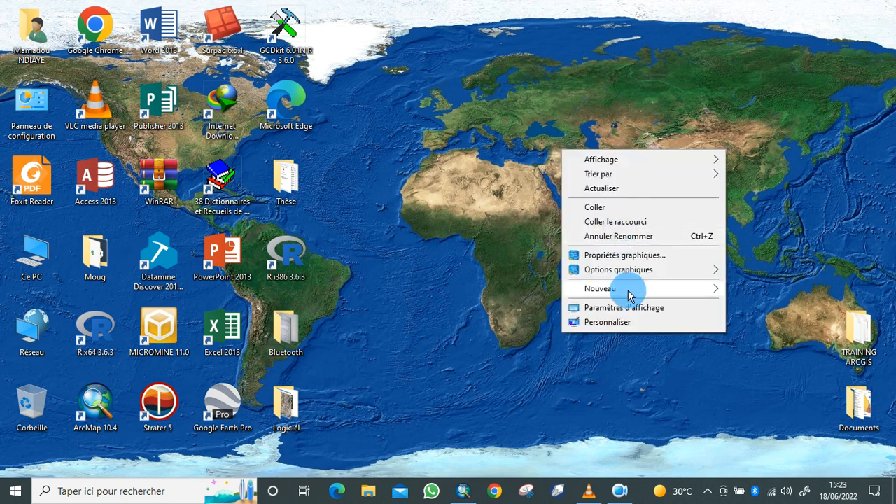
pyautogui.moveTo(629, 296)
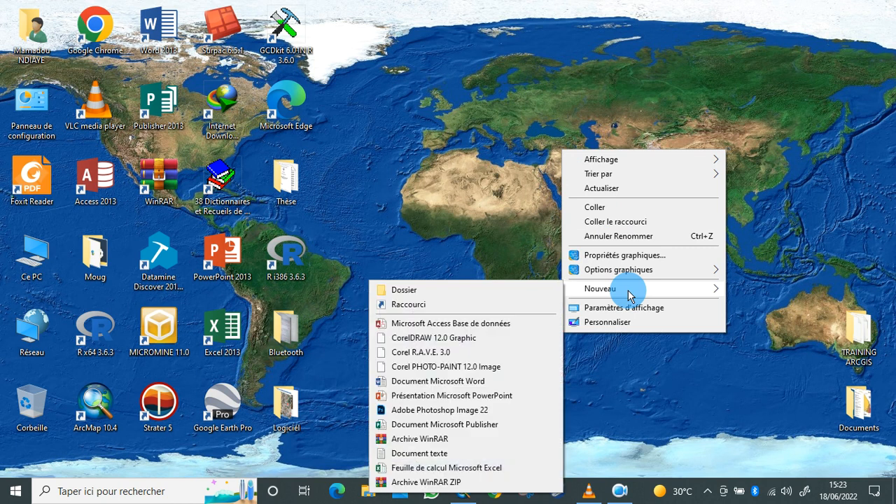
pyautogui.click(434, 289)
pyautogui.press('BackSpace')
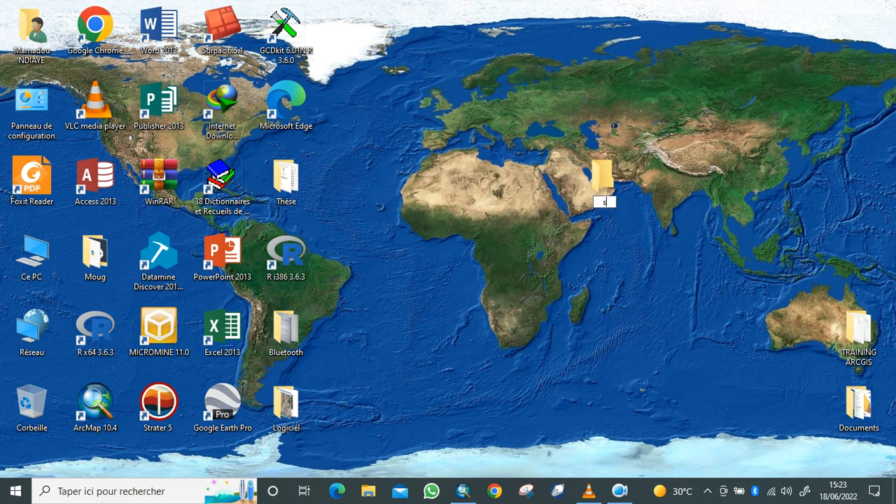
pyautogui.write('Sheaphefile')
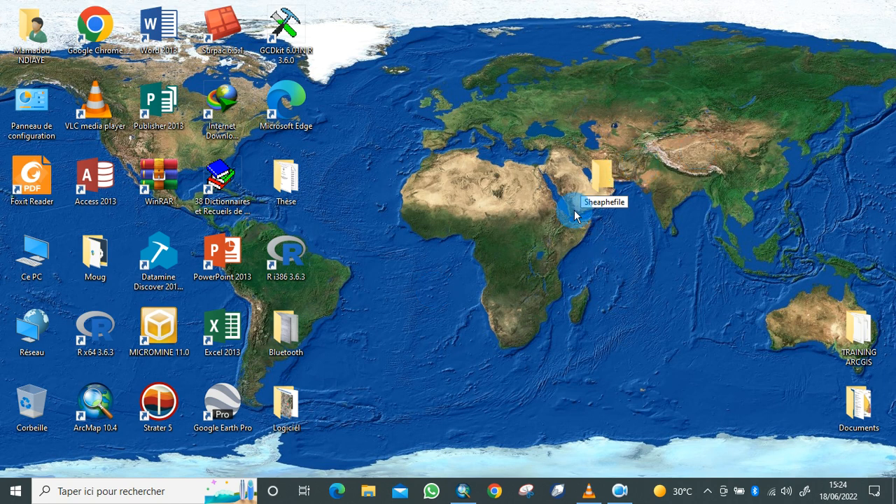
# Return to ArcMap and start exporting all features of the Polygone layer, with the desktop folder Sheaphefile as the output location
pyautogui.click(460, 492)
pyautogui.moveTo(343, 246)
pyautogui.mouseDown()
pyautogui.moveTo(336, 206)
pyautogui.moveTo(353, 234)
pyautogui.mouseUp()
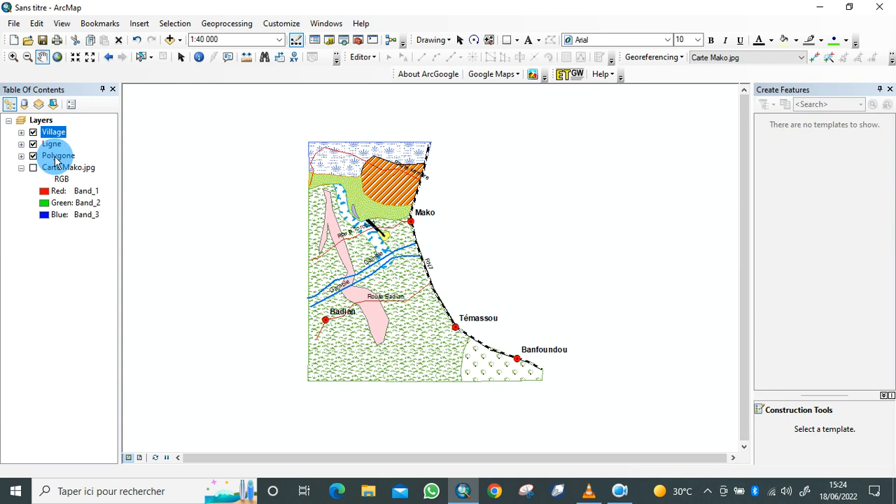
pyautogui.click(57, 156)
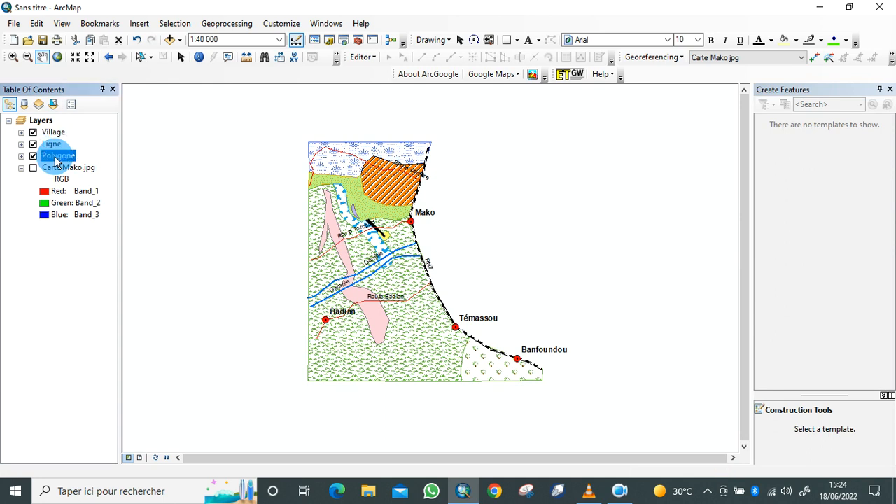
pyautogui.rightClick(56, 158)
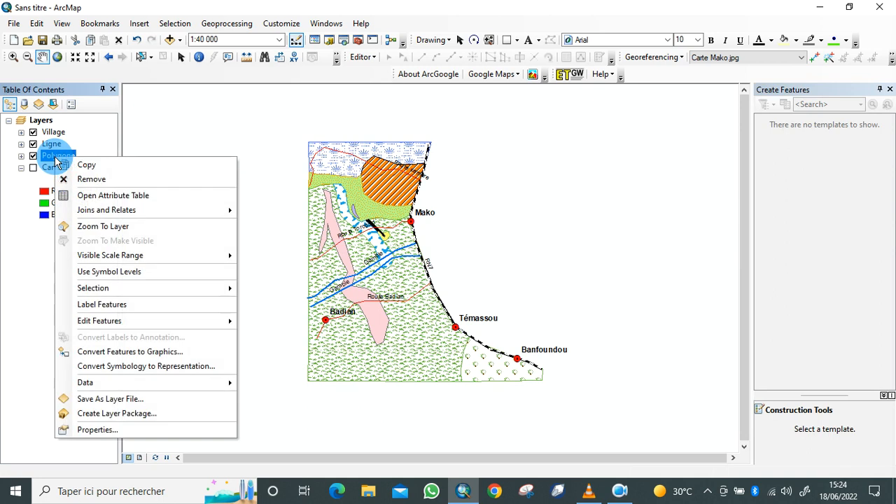
pyautogui.moveTo(150, 385)
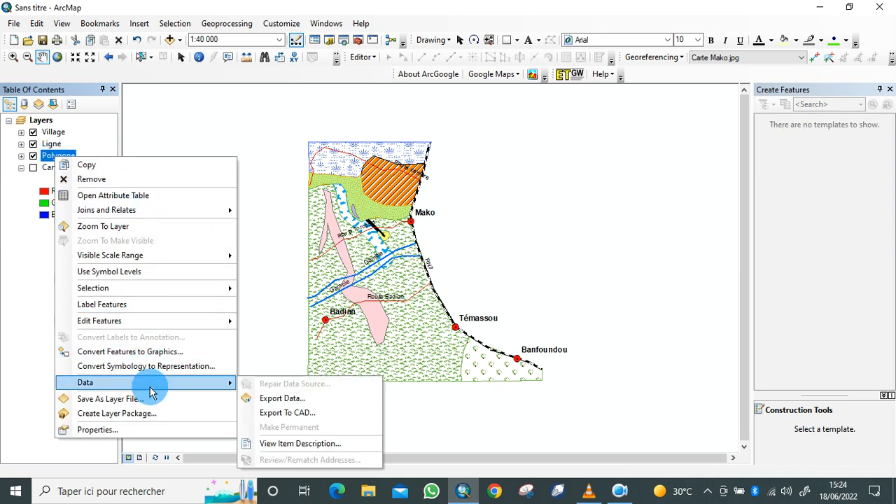
pyautogui.click(298, 406)
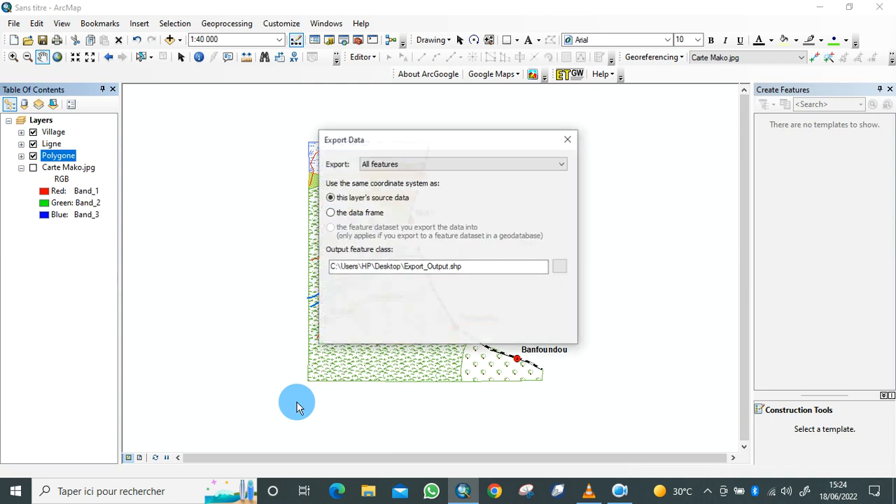
pyautogui.click(565, 166)
pyautogui.click(565, 164)
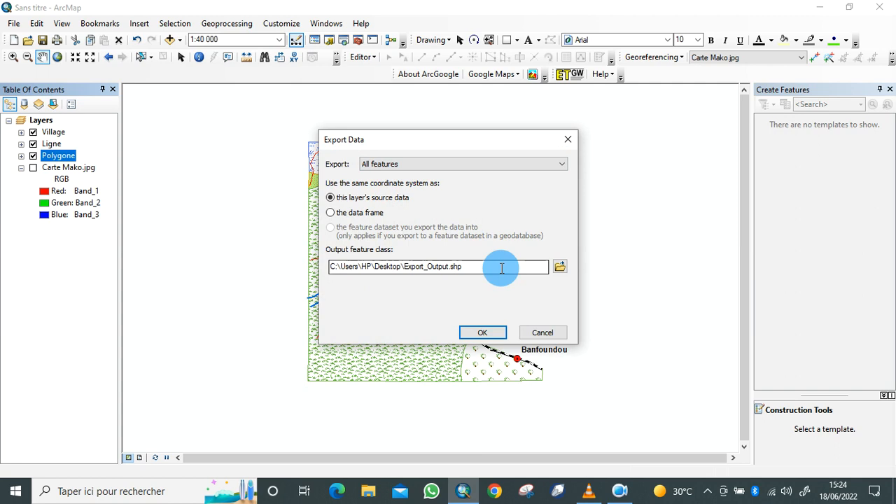
pyautogui.click(560, 270)
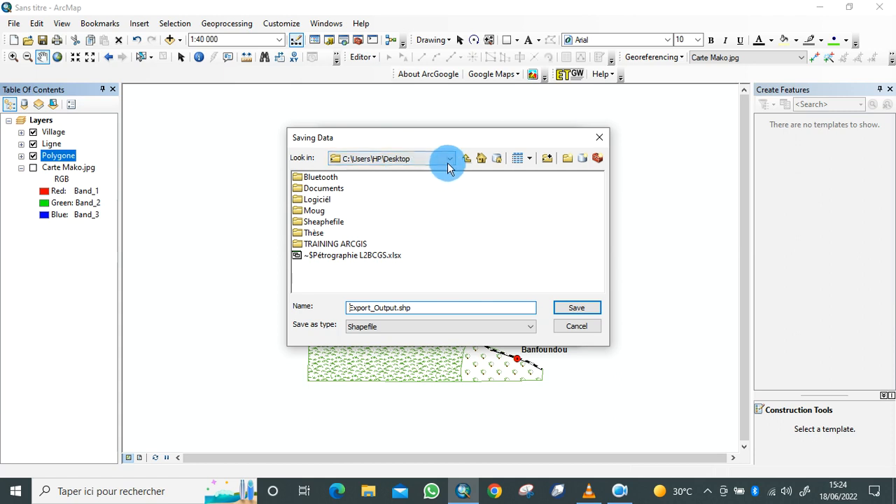
pyautogui.doubleClick(319, 223)
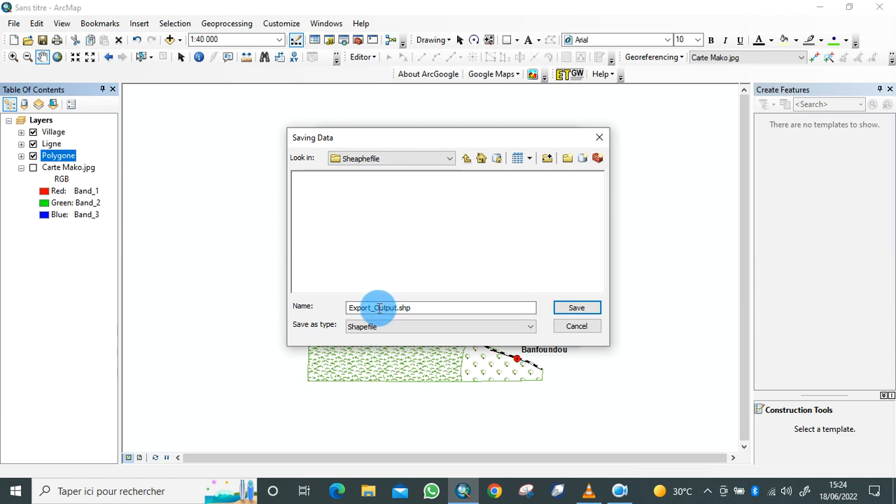
# Name the output shapefile "faciés Mako.shp" and run the export without adding the exported data to the map
pyautogui.click(397, 308)
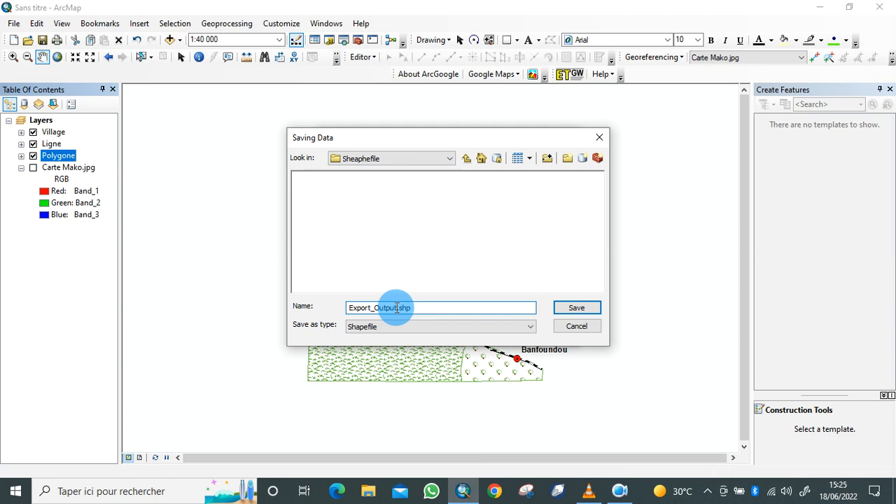
pyautogui.press('BackSpace')
pyautogui.press('BackSpace')
pyautogui.press('BackSpace')
pyautogui.press('BackSpace')
pyautogui.press('BackSpace')
pyautogui.press('BackSpace')
pyautogui.press('BackSpace')
pyautogui.press('BackSpace')
pyautogui.press('BackSpace')
pyautogui.press('BackSpace')
pyautogui.press('BackSpace')
pyautogui.press('BackSpace')
pyautogui.press('BackSpace')
pyautogui.write('faci')
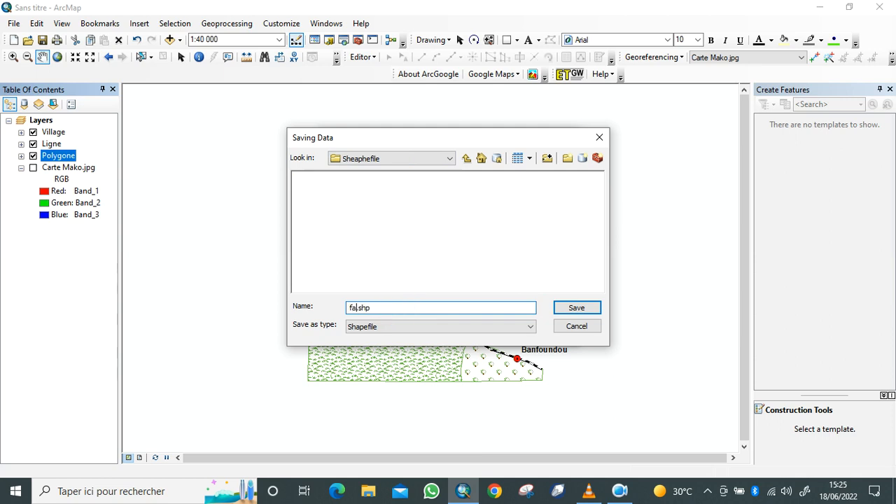
pyautogui.write('és Mako')
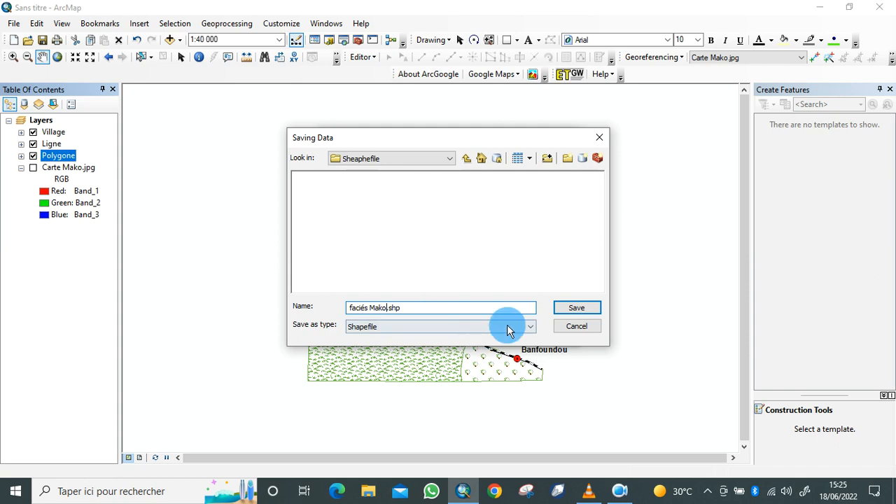
pyautogui.click(529, 328)
pyautogui.click(530, 332)
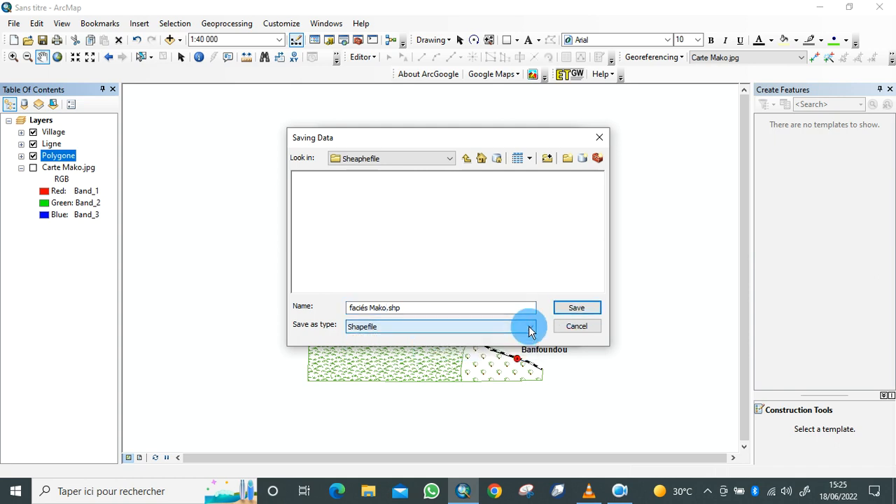
pyautogui.click(574, 310)
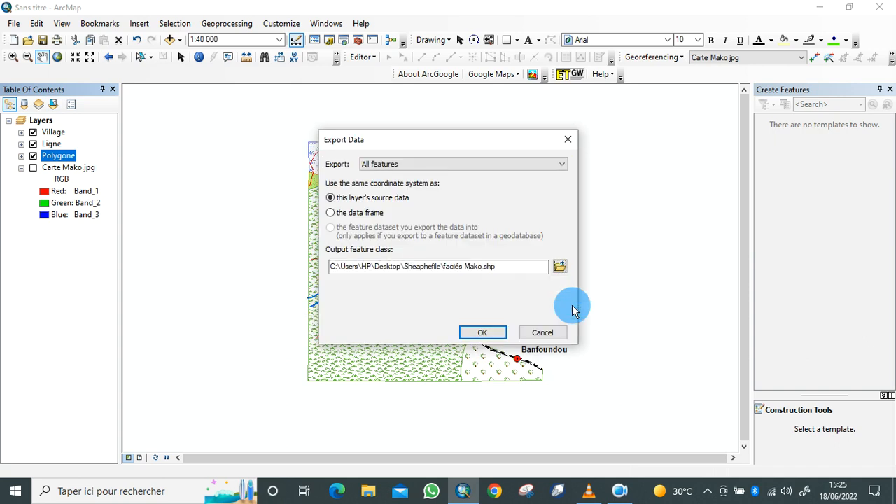
pyautogui.click(482, 333)
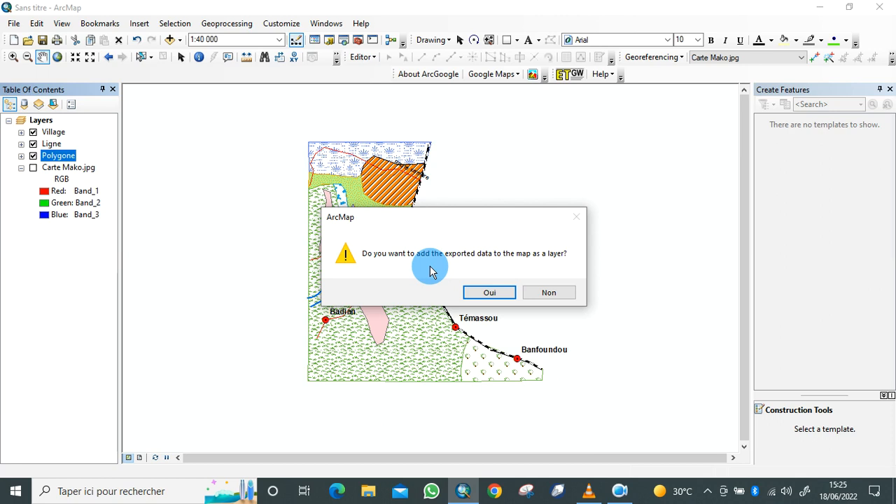
pyautogui.click(562, 292)
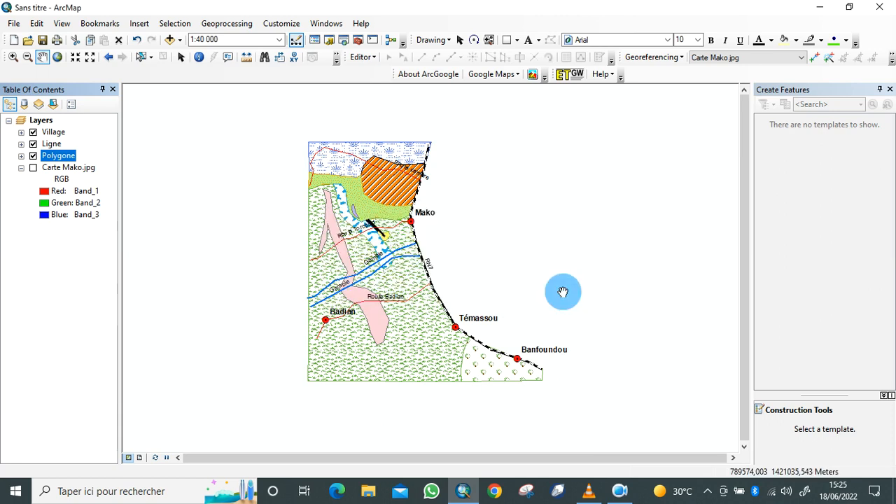
# Export all features of the Ligne layer to ligne.shp in the Sheaphefile folder without adding the result to the map
pyautogui.click(49, 145)
pyautogui.rightClick(49, 144)
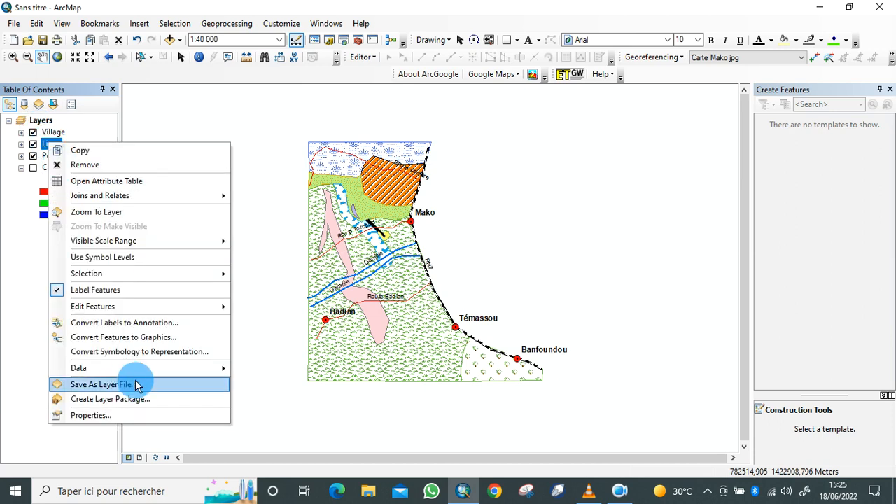
pyautogui.moveTo(147, 372)
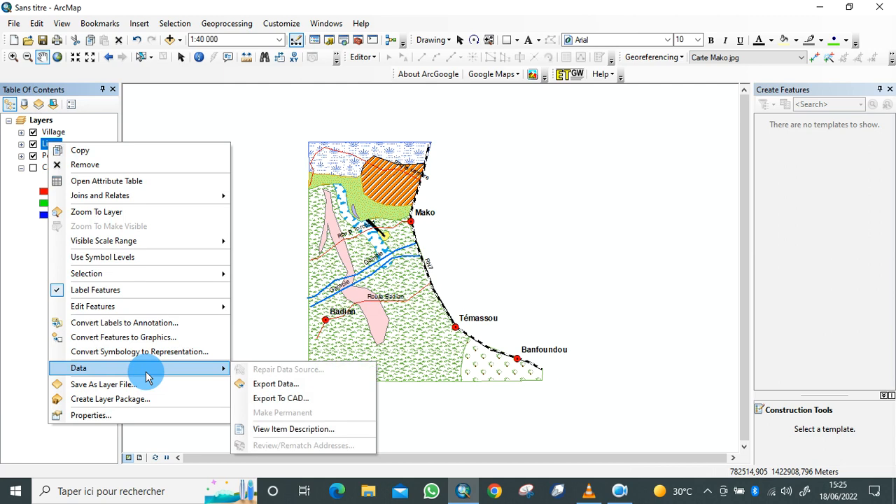
pyautogui.click(294, 387)
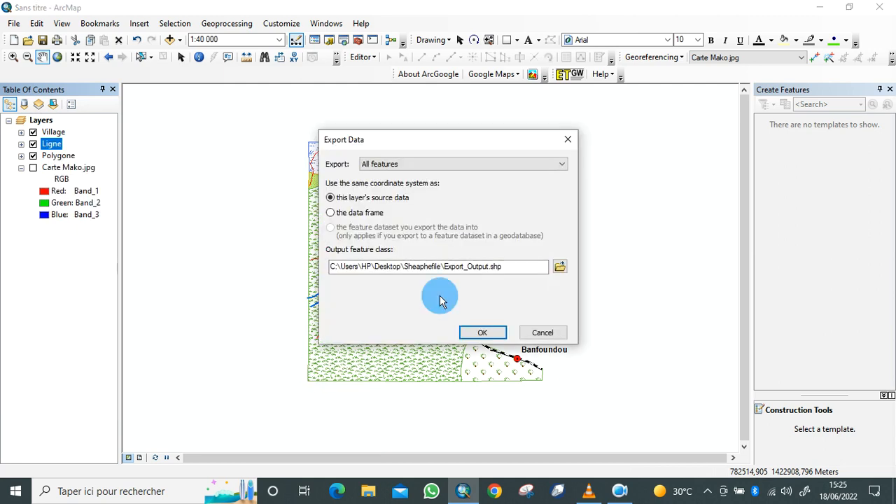
pyautogui.click(560, 266)
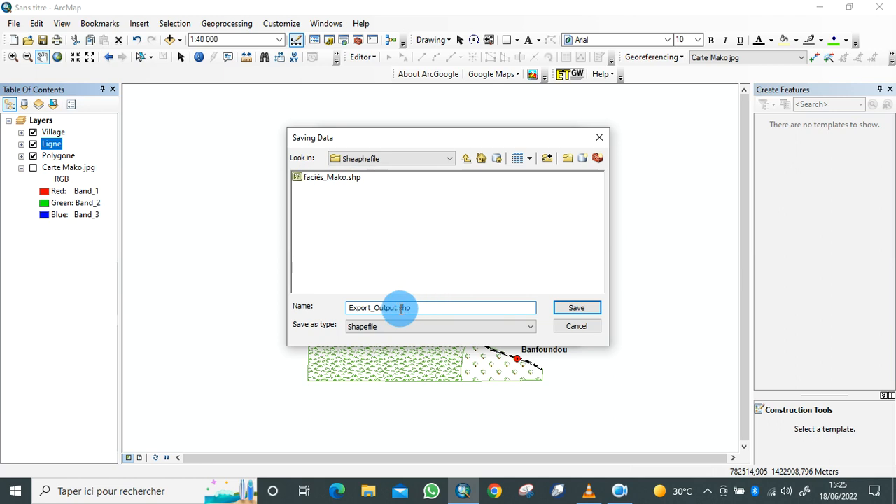
pyautogui.click(397, 308)
pyautogui.press('BackSpace')
pyautogui.press('BackSpace')
pyautogui.press('BackSpace')
pyautogui.press('BackSpace')
pyautogui.press('BackSpace')
pyautogui.press('BackSpace')
pyautogui.press('BackSpace')
pyautogui.press('BackSpace')
pyautogui.press('BackSpace')
pyautogui.press('BackSpace')
pyautogui.press('BackSpace')
pyautogui.press('BackSpace')
pyautogui.press('BackSpace')
pyautogui.write('ligne')
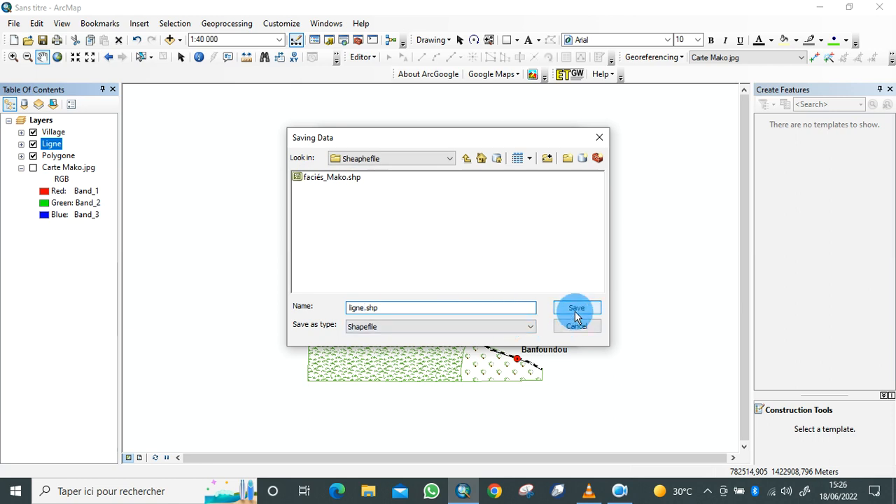
pyautogui.click(495, 334)
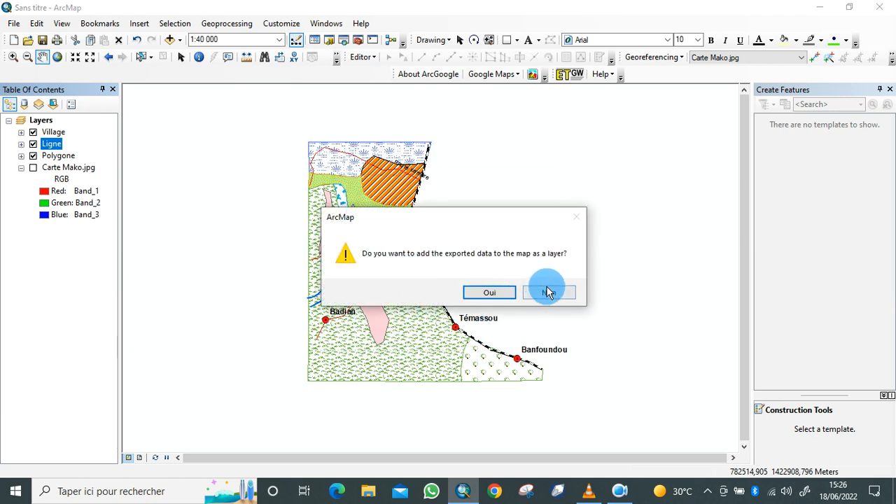
pyautogui.click(548, 294)
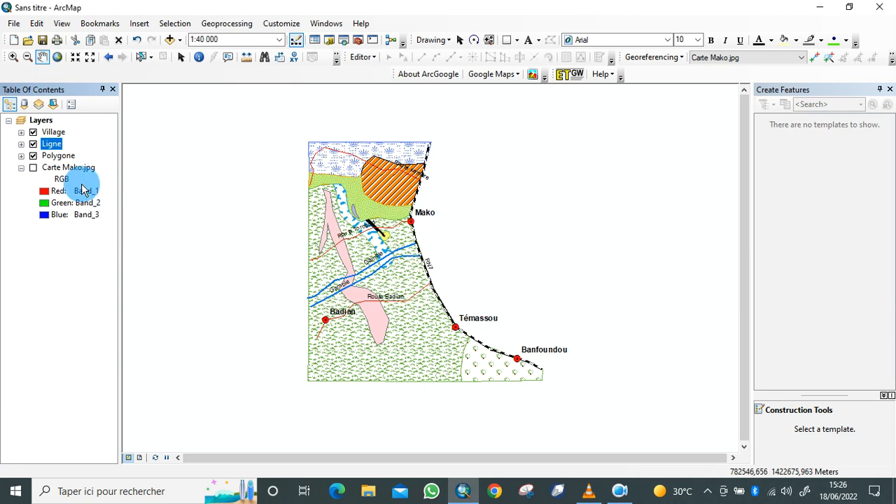
# Start exporting all features of the Village layer and browse to the Sheaphefile folder for the output shapefile
pyautogui.rightClick(56, 135)
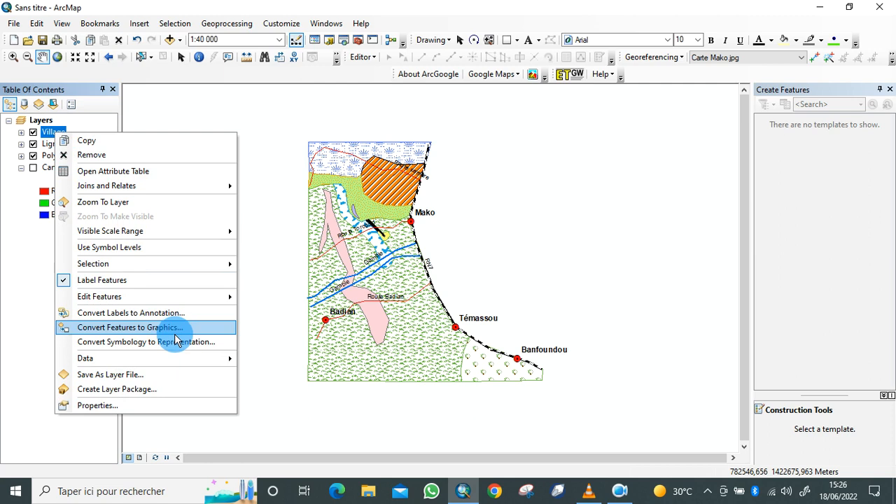
pyautogui.moveTo(233, 359)
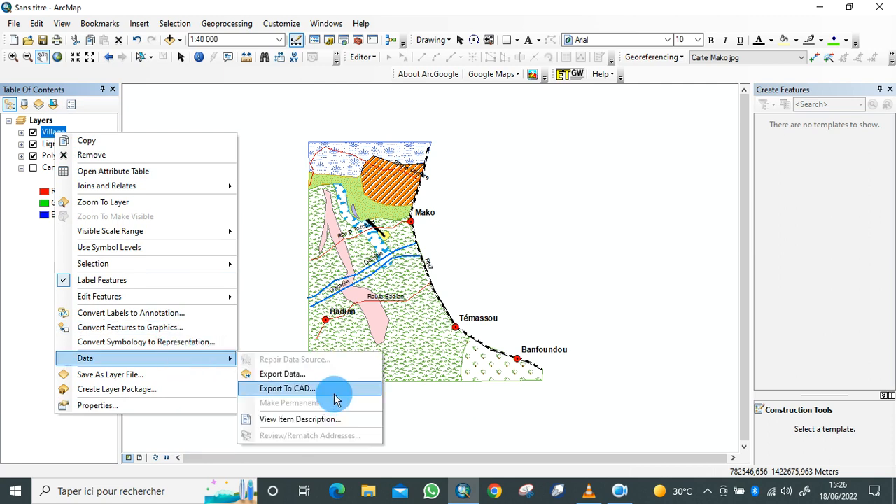
pyautogui.click(299, 375)
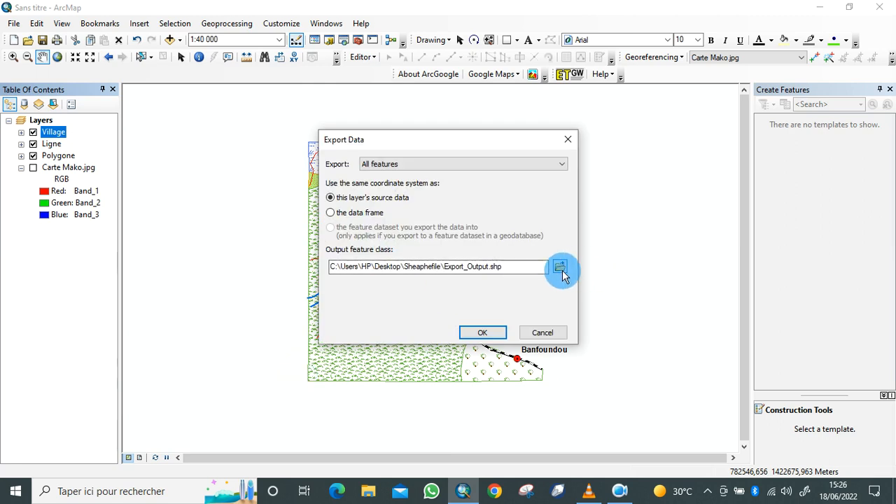
pyautogui.click(560, 267)
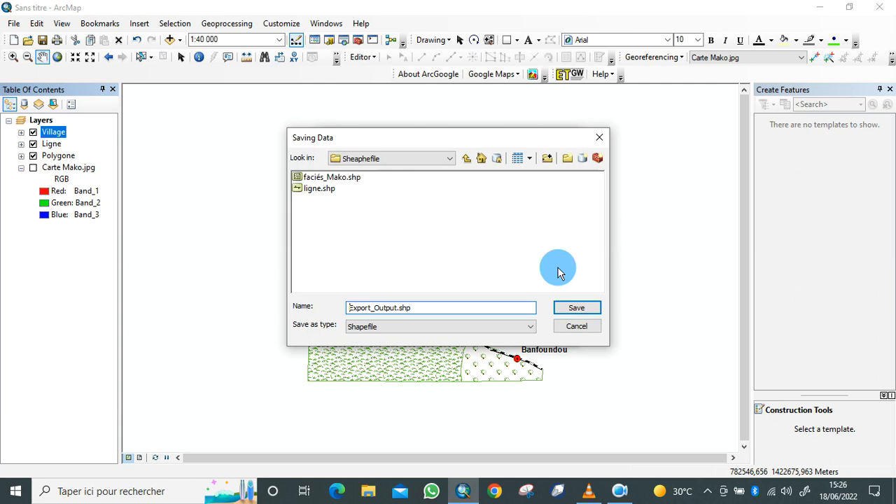
# Name the output shapefile localité.shp and run the export without adding the exported data to the map
pyautogui.click(398, 308)
pyautogui.press('BackSpace')
pyautogui.press('BackSpace')
pyautogui.press('BackSpace')
pyautogui.press('BackSpace')
pyautogui.press('BackSpace')
pyautogui.press('BackSpace')
pyautogui.press('BackSpace')
pyautogui.press('BackSpace')
pyautogui.press('BackSpace')
pyautogui.press('BackSpace')
pyautogui.press('BackSpace')
pyautogui.press('BackSpace')
pyautogui.press('BackSpace')
pyautogui.write('localié')
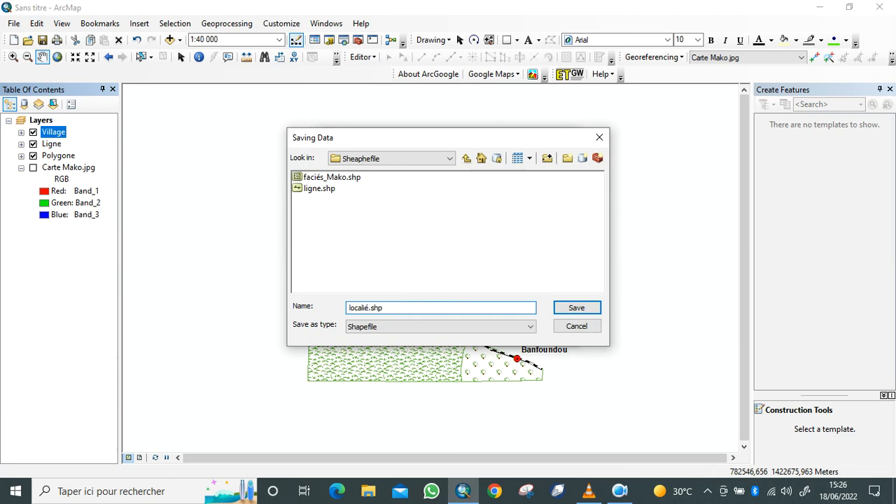
pyautogui.doubleClick(366, 308)
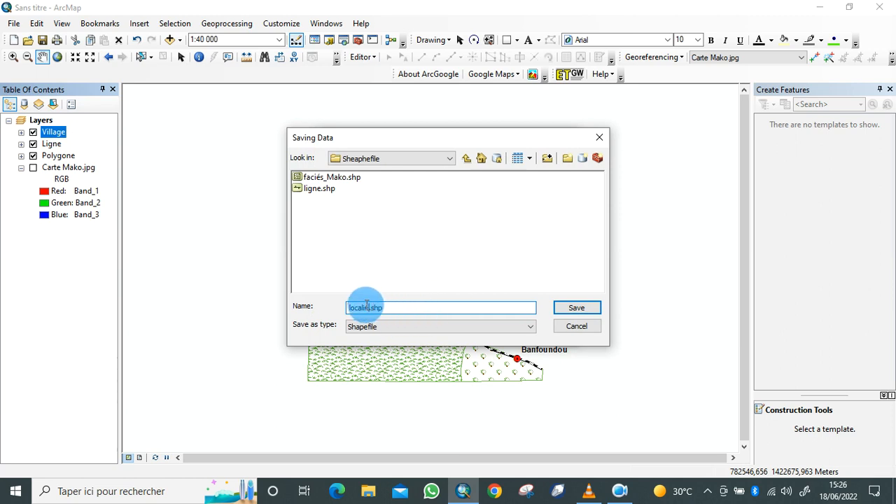
pyautogui.click(366, 307)
pyautogui.write('té')
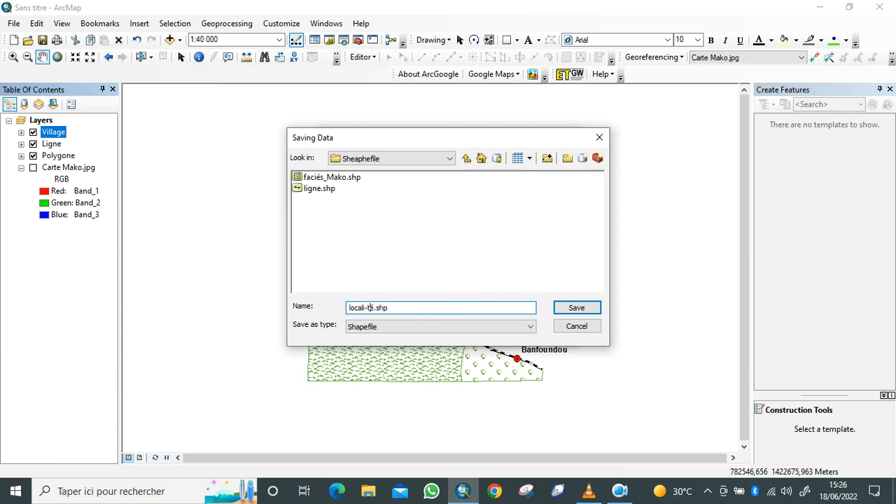
pyautogui.press('BackSpace')
pyautogui.press('BackSpace')
pyautogui.write('t')
pyautogui.click(572, 310)
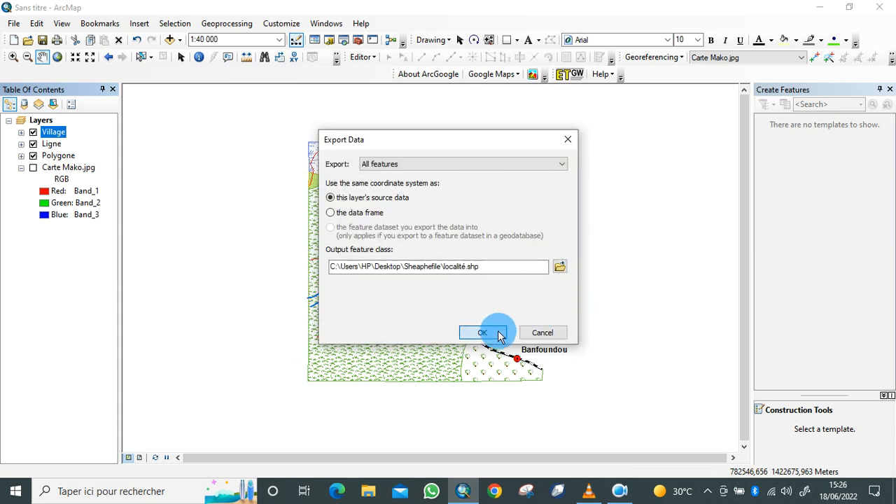
pyautogui.click(483, 332)
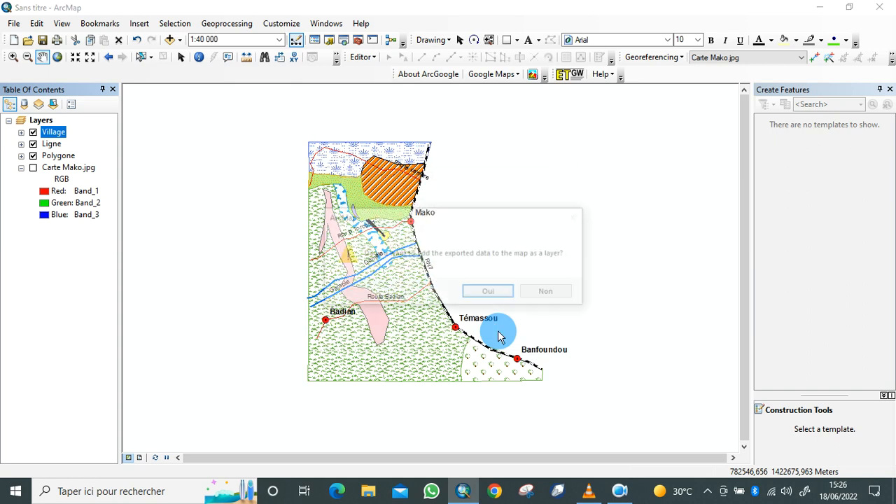
pyautogui.click(546, 292)
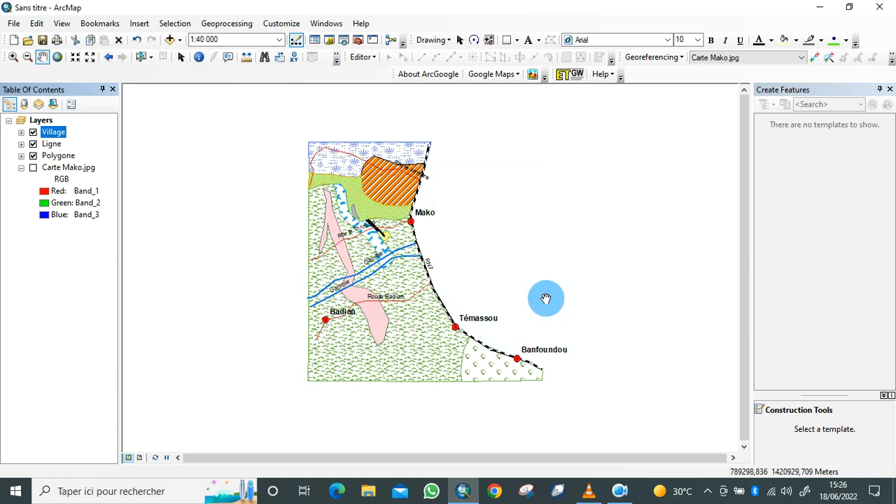
# Turn off the display of the Village, Ligne and Polygone layers, keeping Carte Mako.jpg hidden as well
pyautogui.moveTo(373, 226)
pyautogui.mouseDown()
pyautogui.moveTo(374, 248)
pyautogui.moveTo(378, 215)
pyautogui.mouseUp()
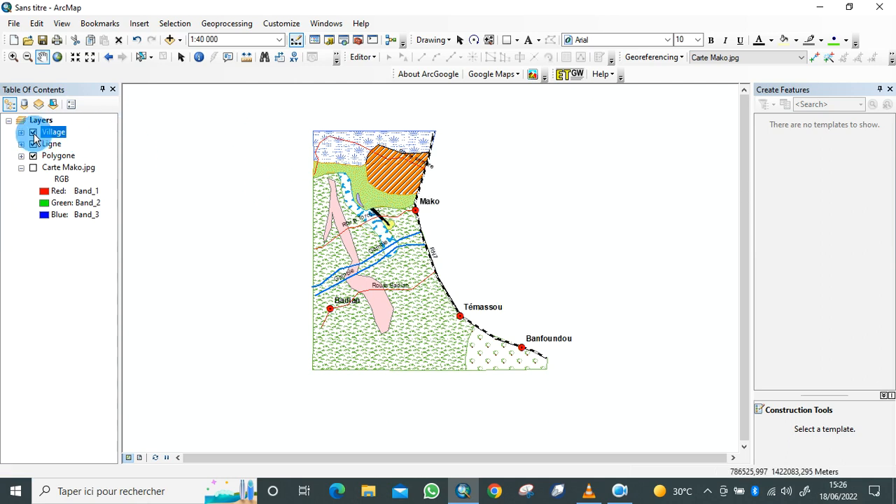
pyautogui.click(33, 132)
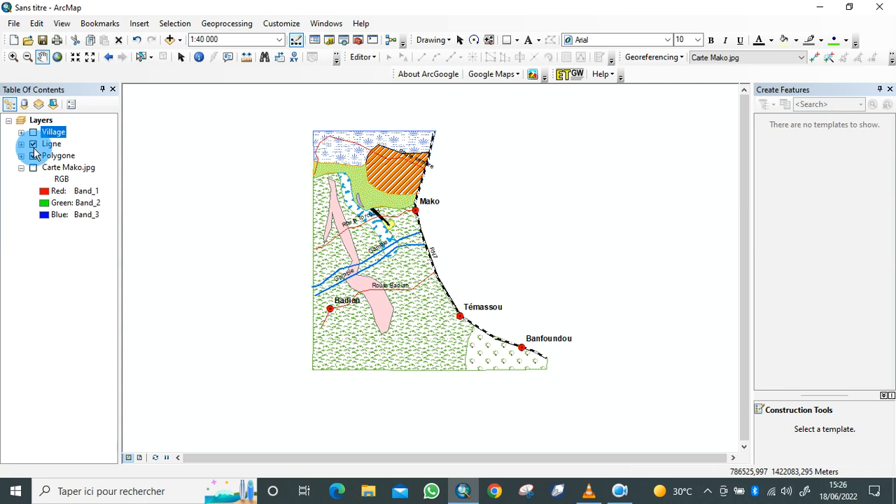
pyautogui.click(33, 143)
pyautogui.click(33, 155)
pyautogui.click(33, 167)
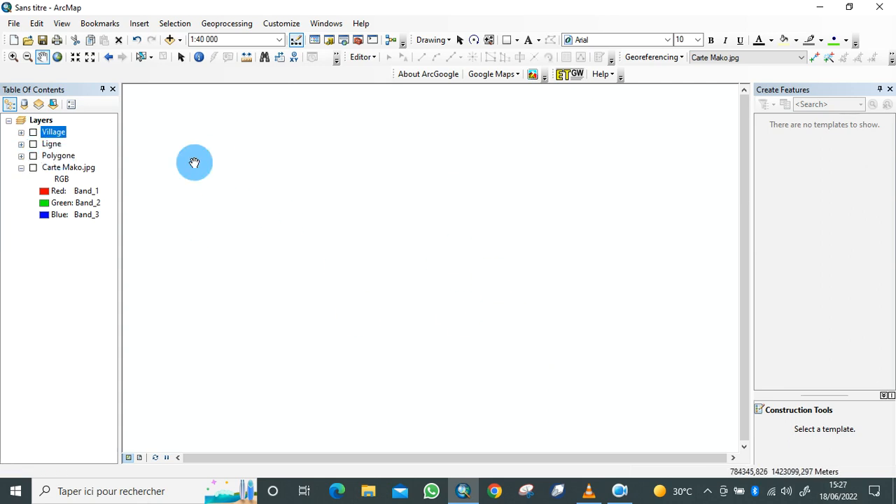
# Add the shapefile faciés_Mako.shp from the desktop folder Sheaphefile to the map
pyautogui.click(168, 44)
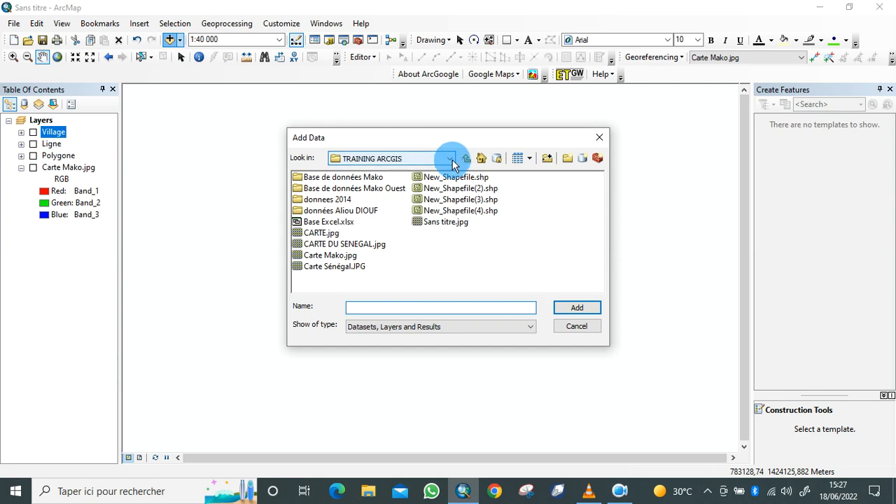
pyautogui.click(450, 160)
pyautogui.moveTo(548, 225); pyautogui.dragTo(553, 174)
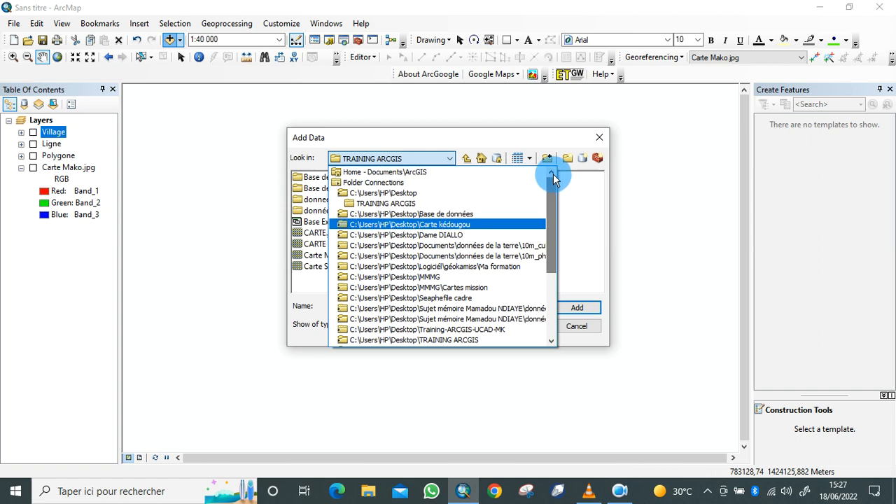
pyautogui.click(411, 194)
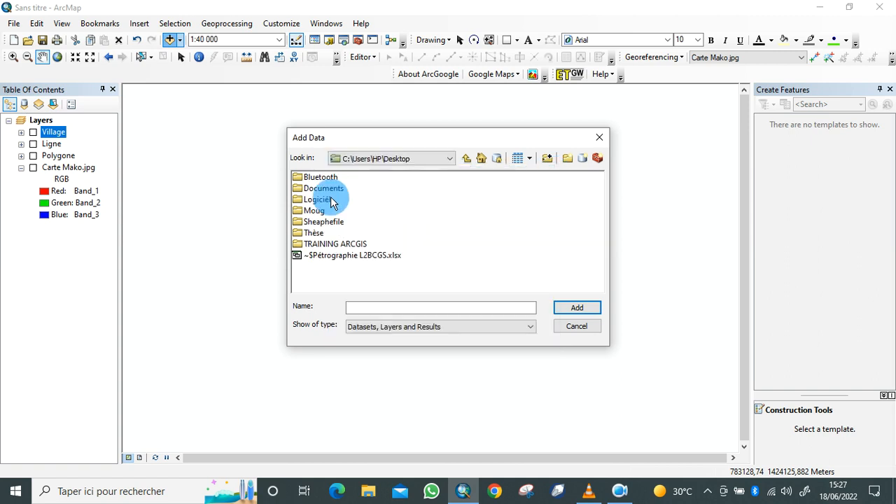
pyautogui.doubleClick(326, 222)
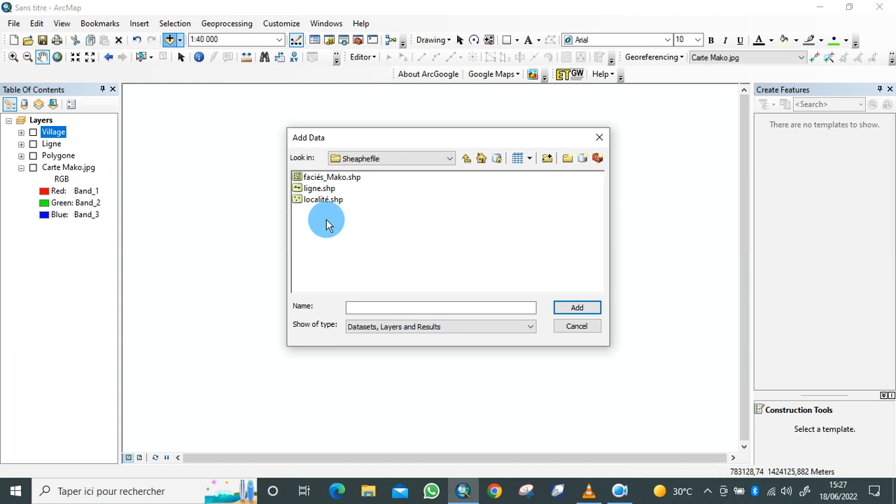
pyautogui.click(326, 181)
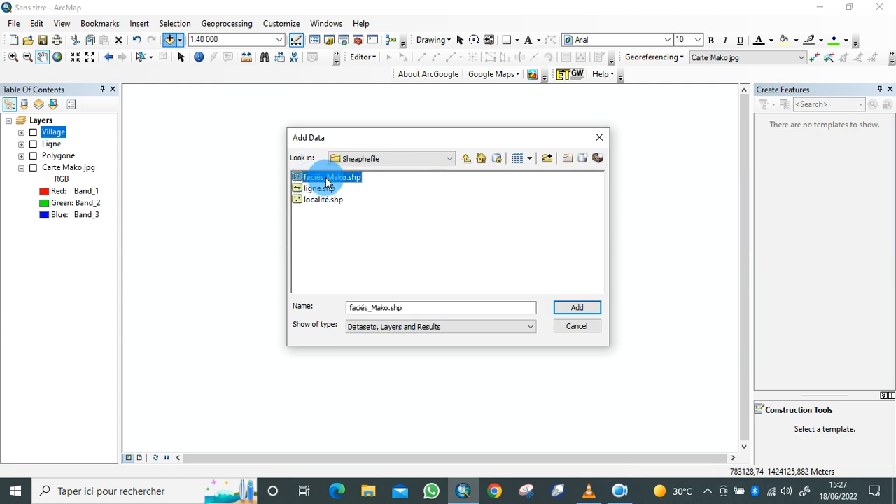
pyautogui.click(578, 311)
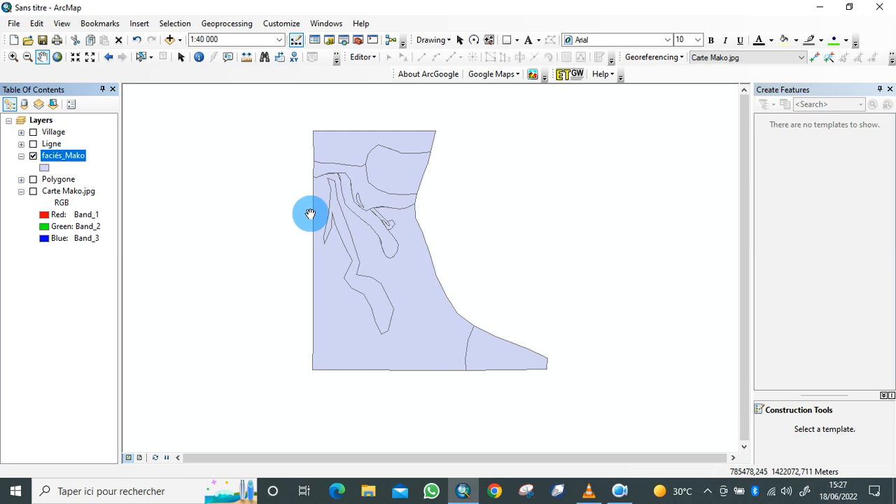
# Open the attribute table of the faciés_Mako layer to check its records, and close it again
pyautogui.rightClick(65, 158)
pyautogui.click(119, 195)
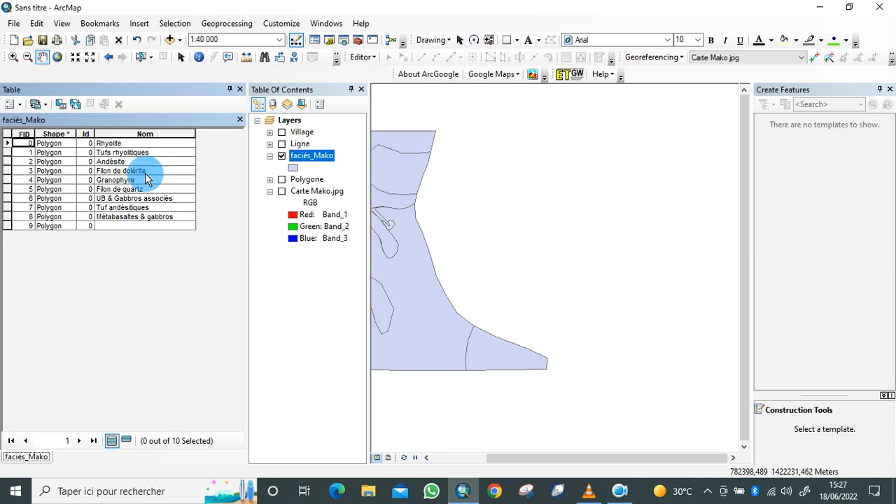
pyautogui.click(238, 90)
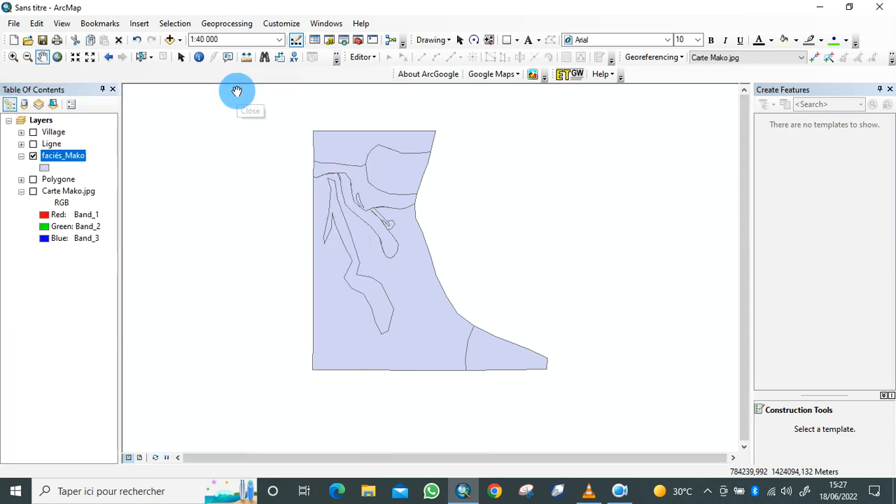
# Add the shapefiles ligne.shp and localité.shp from the Sheaphefile folder to the map
pyautogui.click(168, 39)
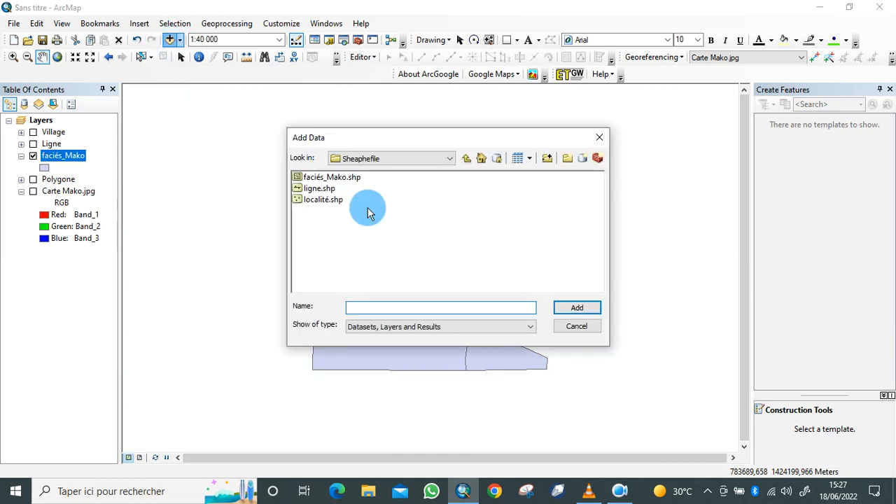
pyautogui.click(321, 189)
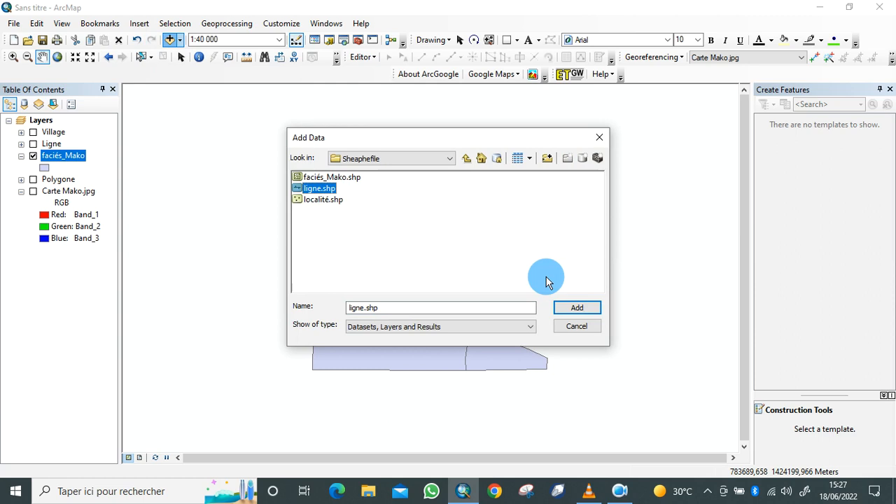
pyautogui.click(573, 312)
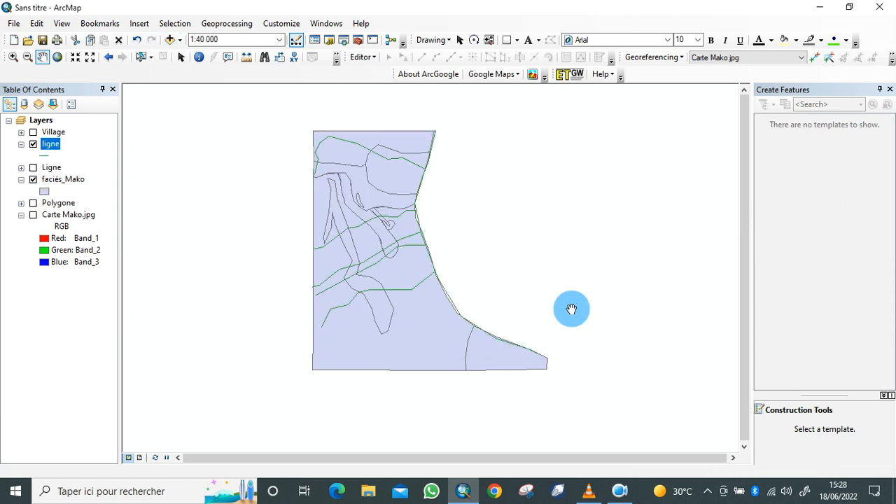
pyautogui.click(170, 40)
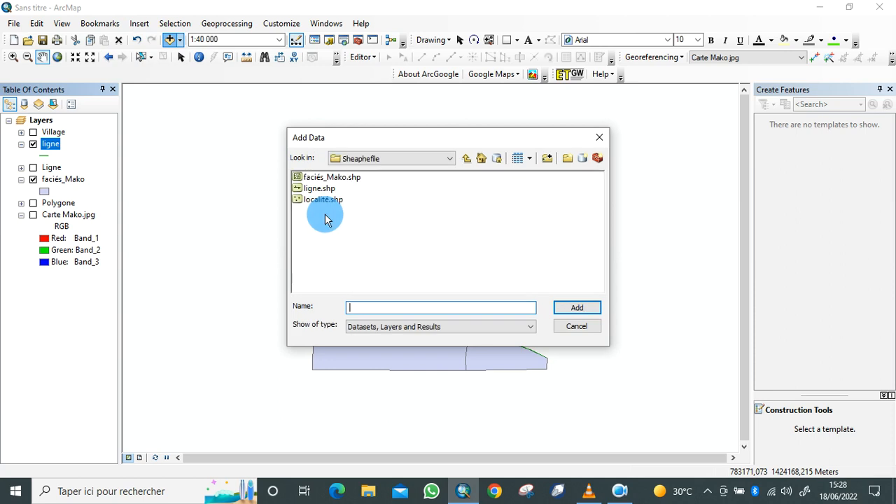
pyautogui.click(315, 201)
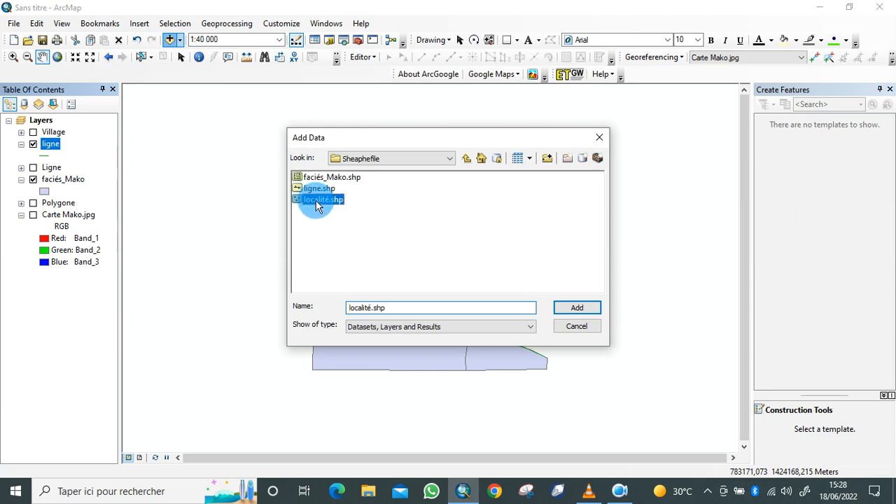
pyautogui.click(570, 309)
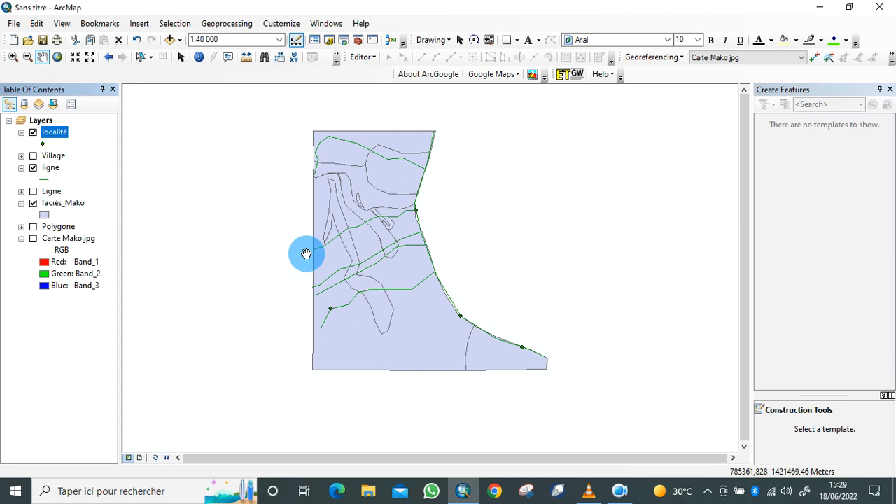
pyautogui.moveTo(355, 276); pyautogui.dragTo(339, 278)
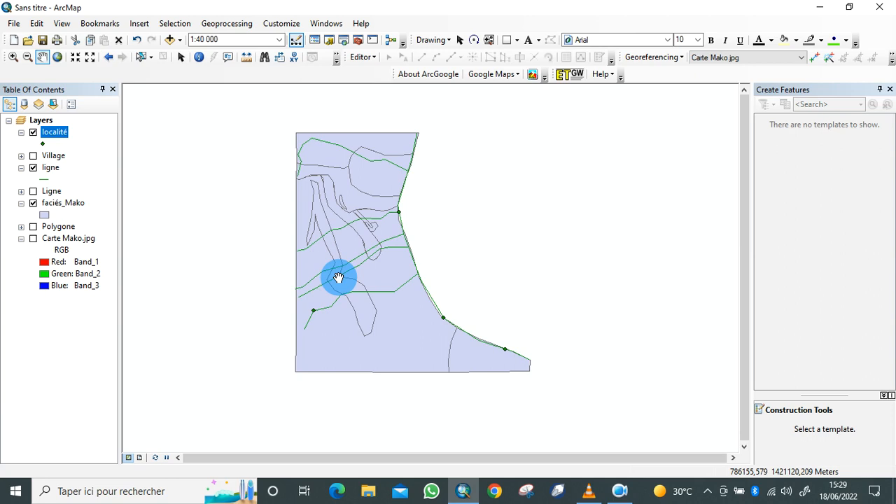